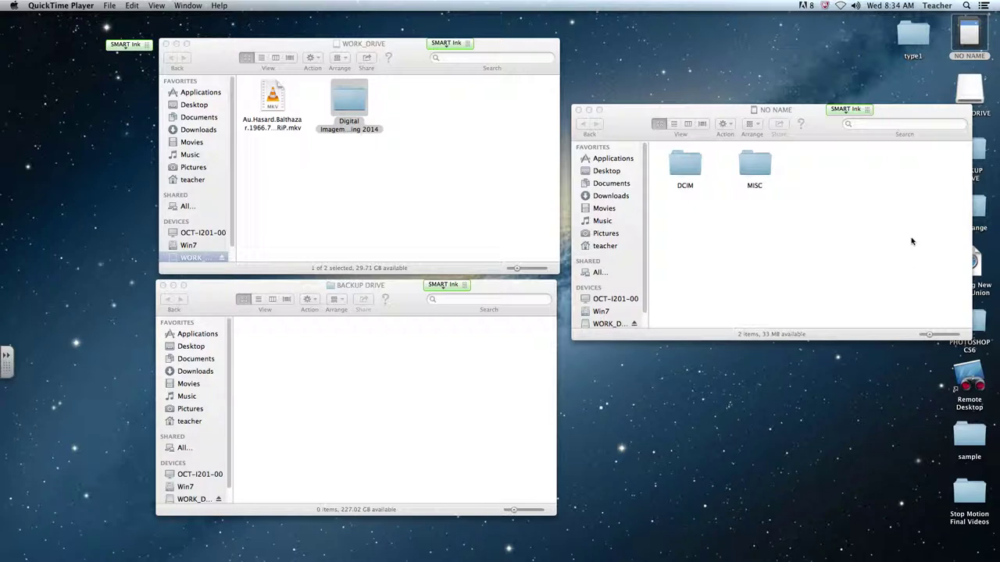
# Step: Arrange the WORK_DRIVE, BACKUP DRIVE and NO NAME windows so that none of them overlap
pyautogui.moveTo(382, 306); pyautogui.dragTo(368, 322)
pyautogui.moveTo(401, 64); pyautogui.dragTo(384, 61)
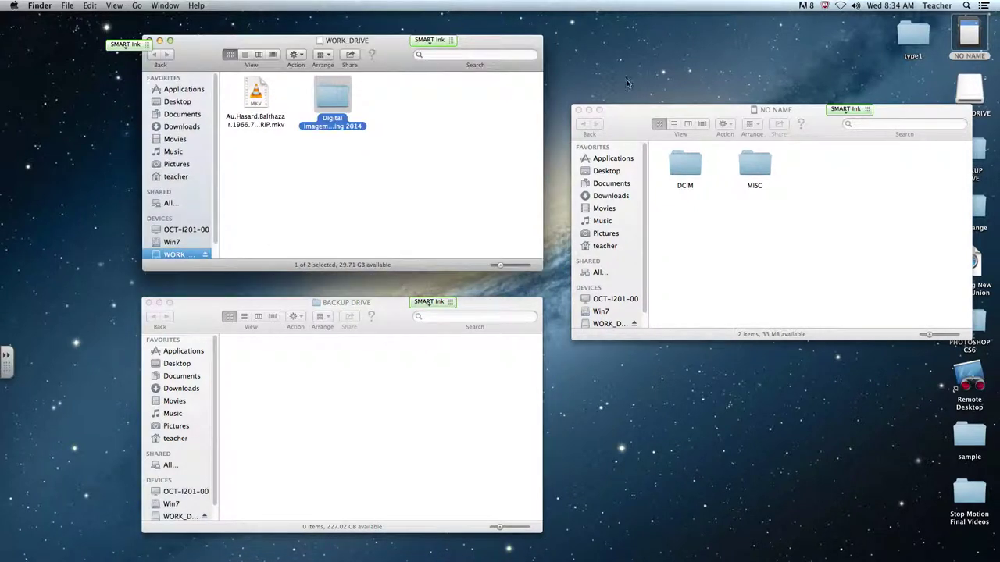
pyautogui.moveTo(797, 113); pyautogui.dragTo(804, 135)
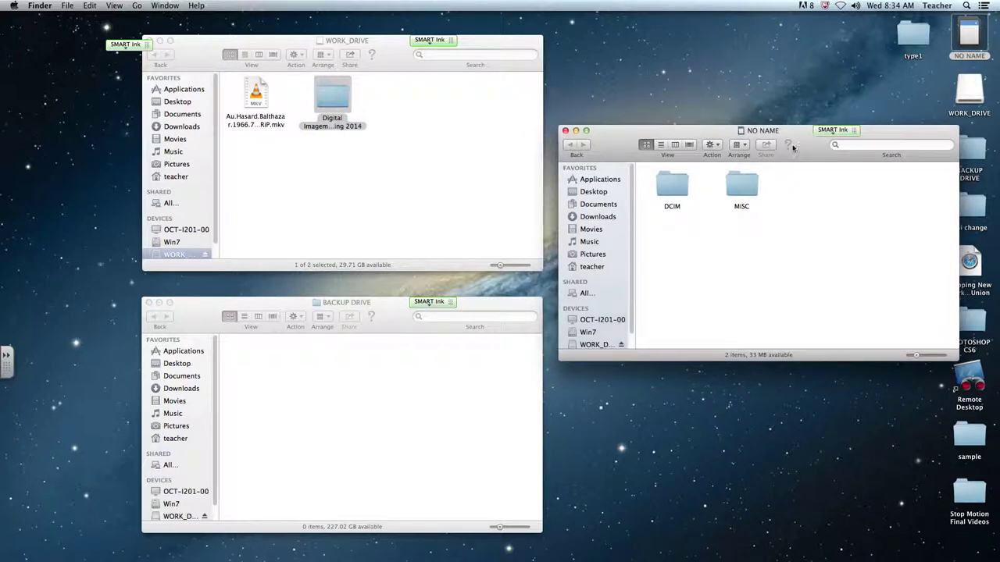
# Step: Open the 103___02 image folder inside DCIM on the NO NAME memory card
pyautogui.doubleClick(677, 189)
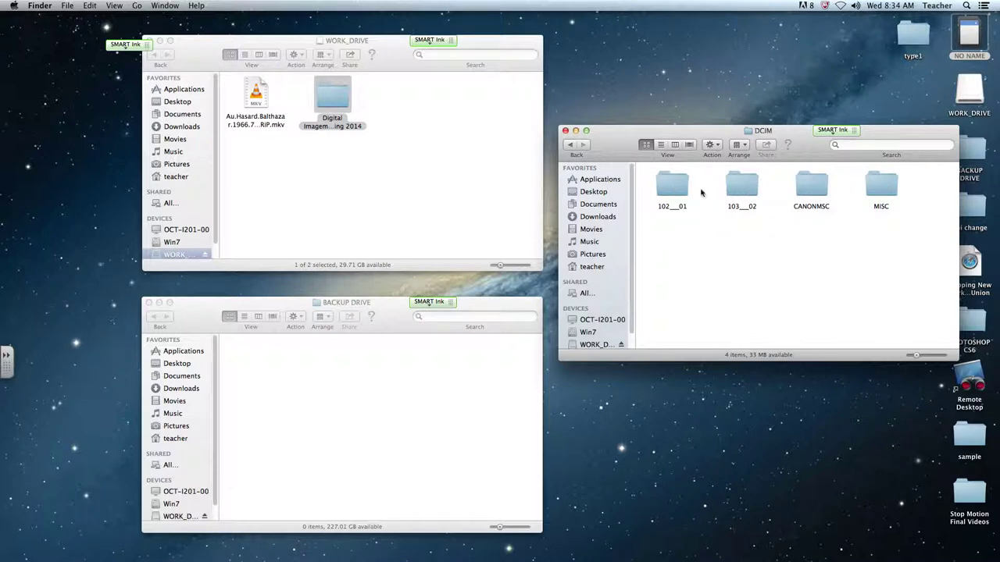
pyautogui.click(571, 145)
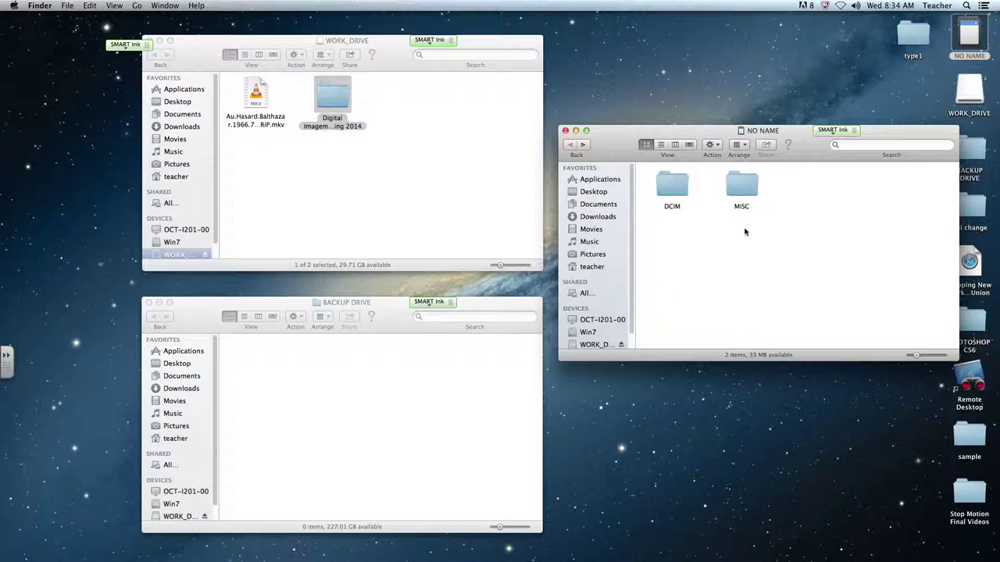
pyautogui.doubleClick(683, 194)
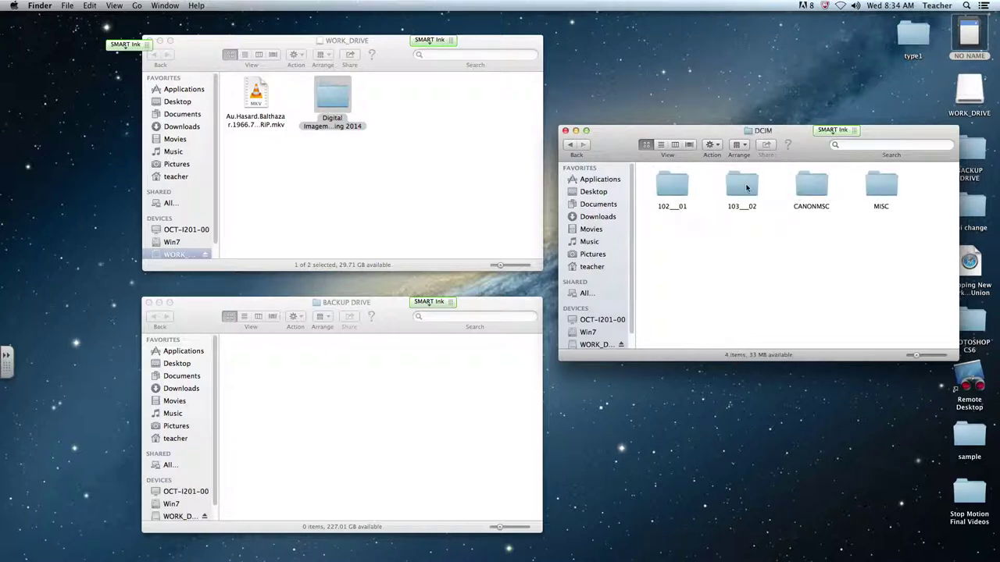
pyautogui.doubleClick(747, 186)
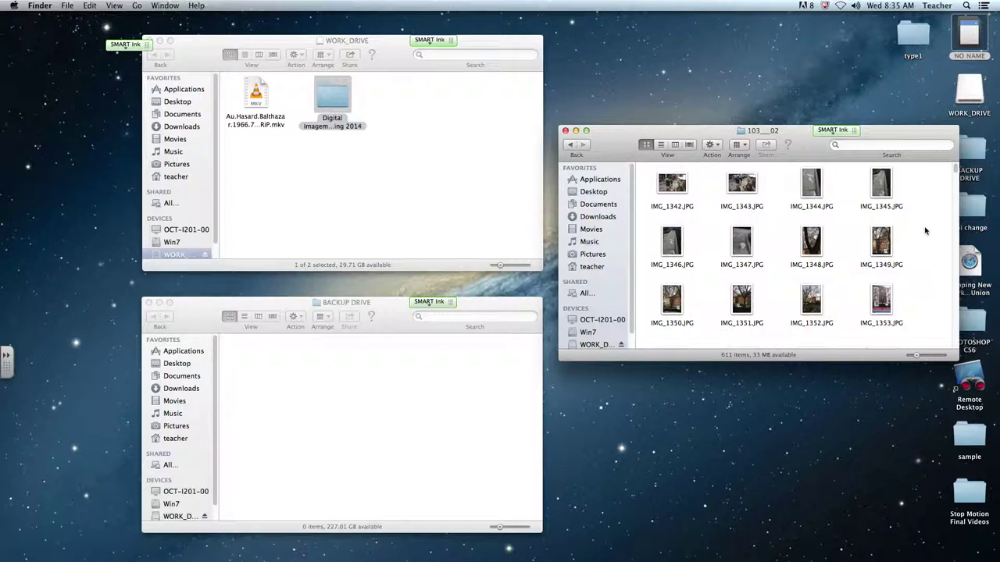
# Step: Create a folder named "import 2-26-2014" in BACKUP DRIVE
pyautogui.click(344, 453)
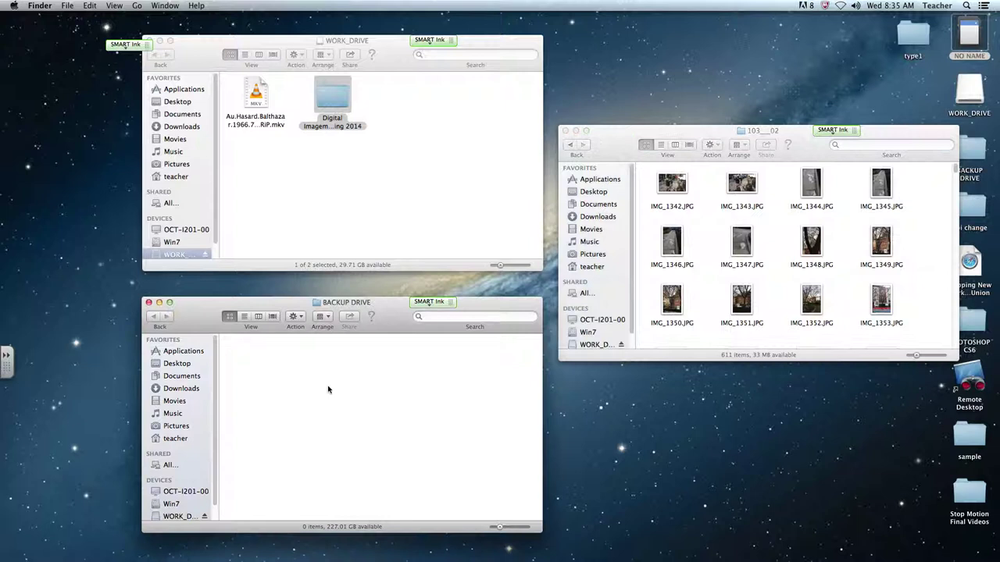
pyautogui.click(299, 317)
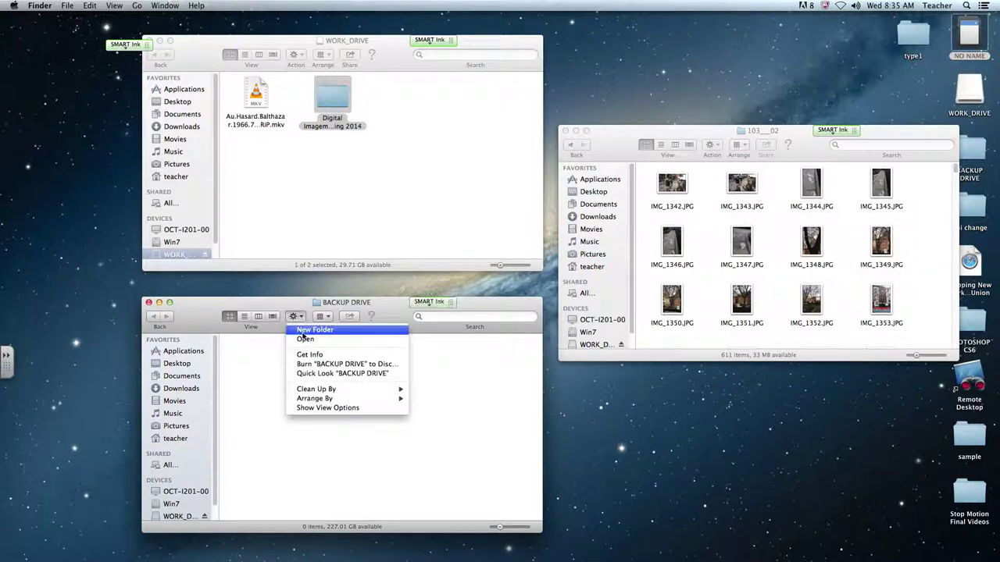
pyautogui.click(315, 329)
pyautogui.write('import')
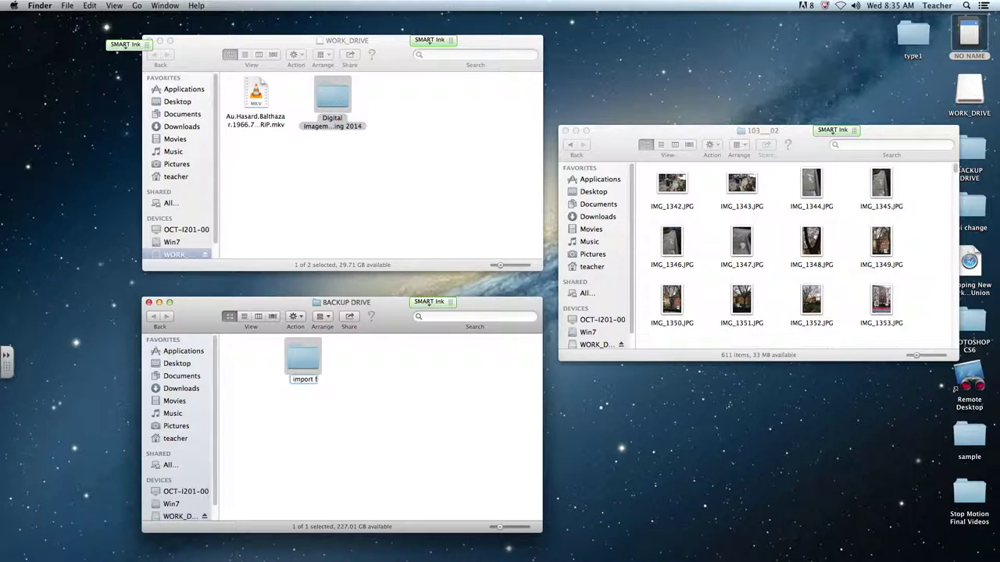
pyautogui.write(' 2-26-2014')
pyautogui.press('Return')
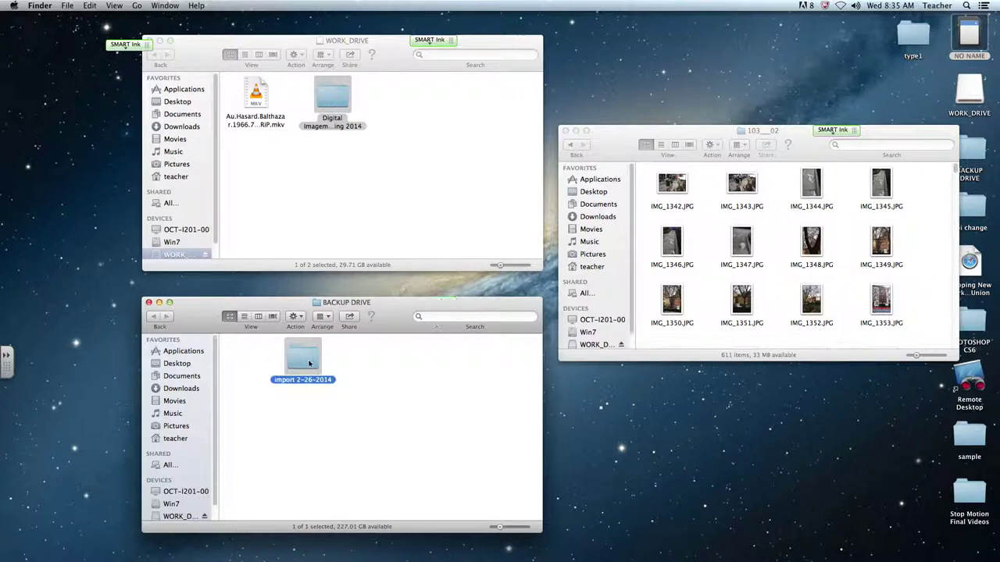
# Step: Open the import 2-26-2014 folder and copy all images from 103___02 into it
pyautogui.doubleClick(286, 361)
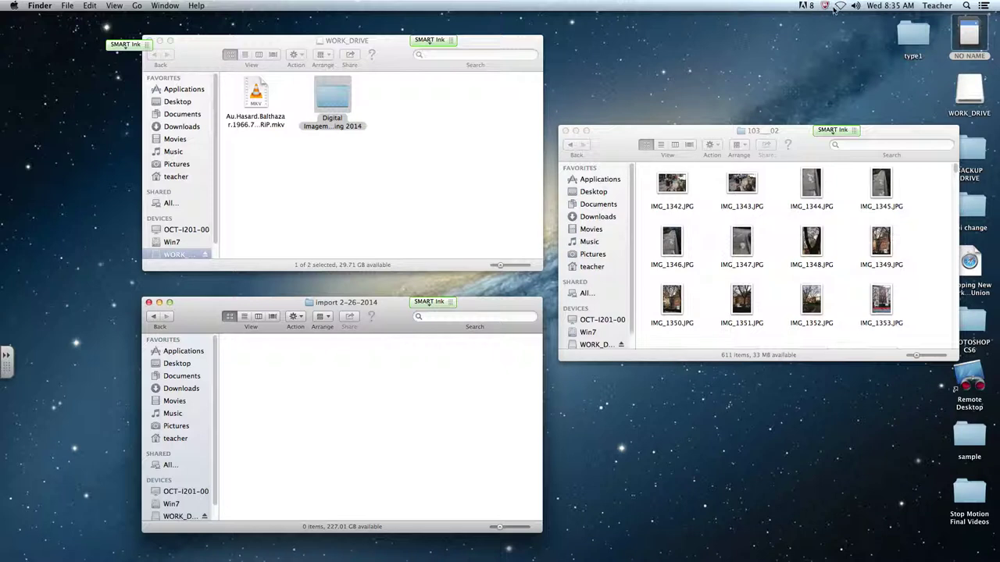
pyautogui.click(929, 286)
pyautogui.press('super+a')
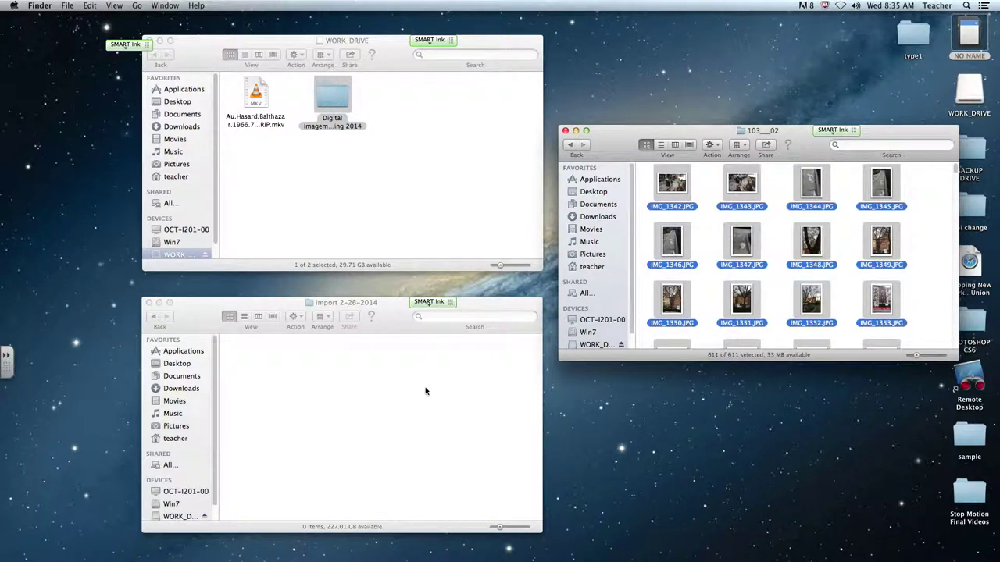
pyautogui.moveTo(426, 390); pyautogui.dragTo(413, 391)
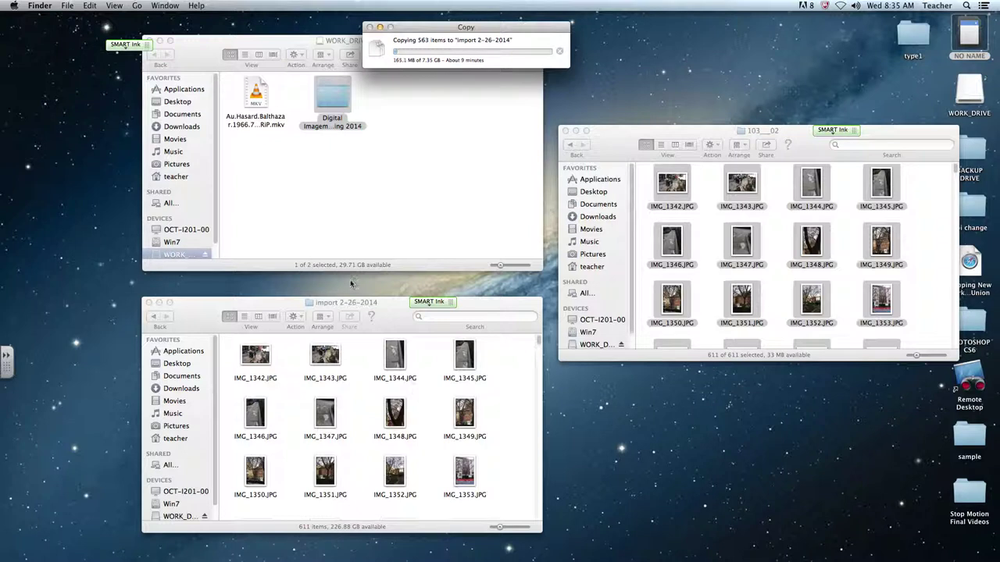
# Step: Open the Digital Imagemaking folder on WORK_DRIVE and create a subfolder named "Assignment 1 portraits"
pyautogui.click(327, 103)
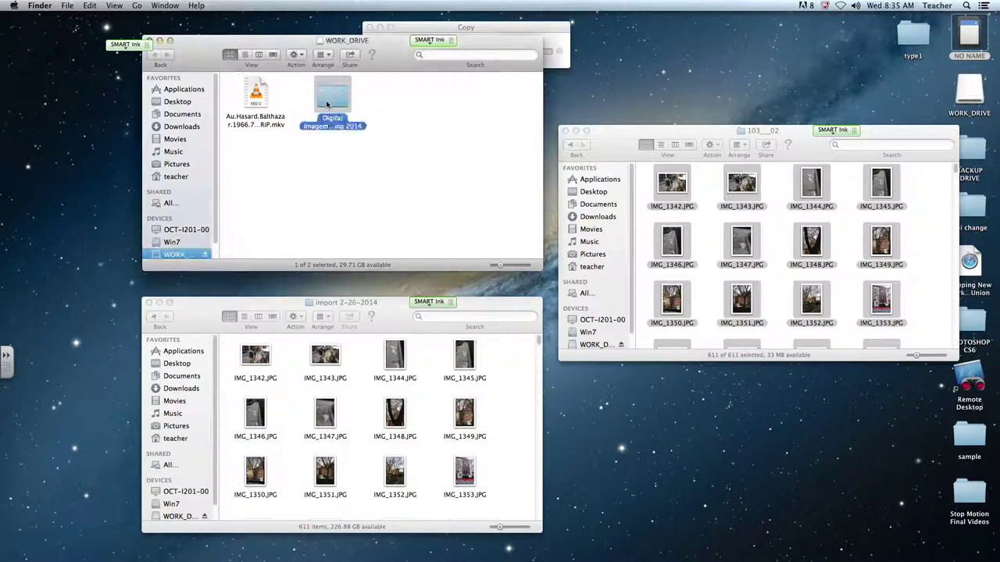
pyautogui.doubleClick(327, 102)
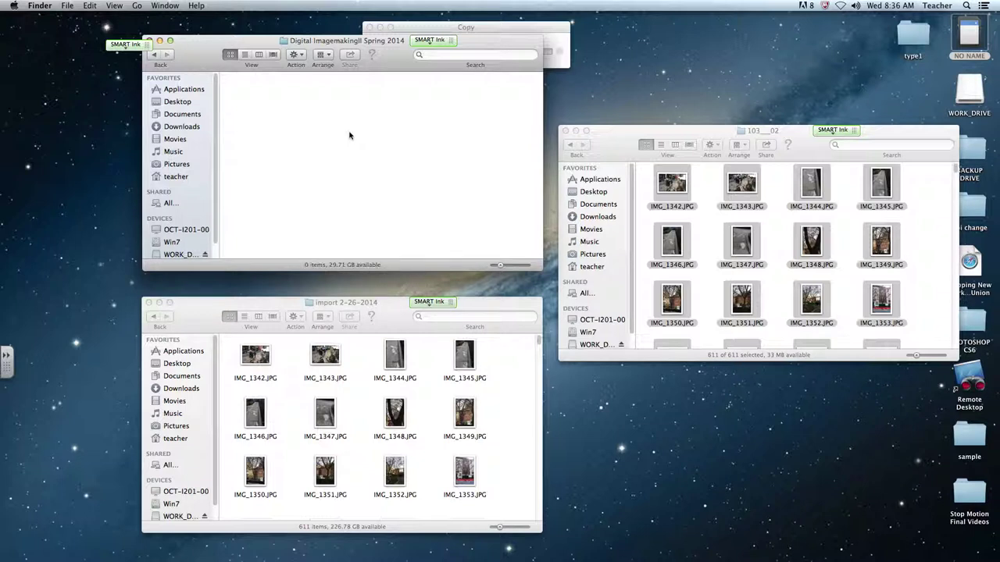
pyautogui.press('super+shift+n')
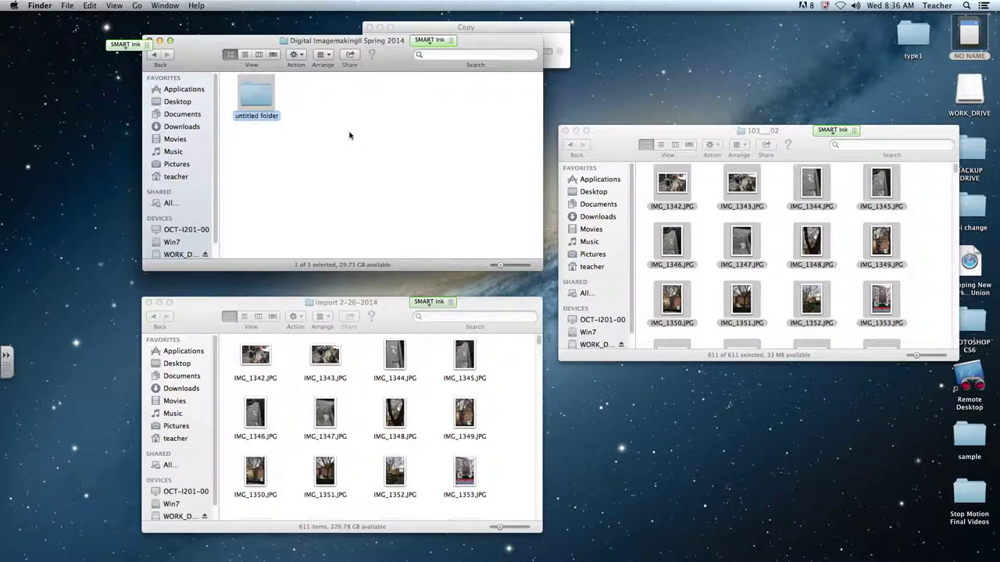
pyautogui.write('Assignment')
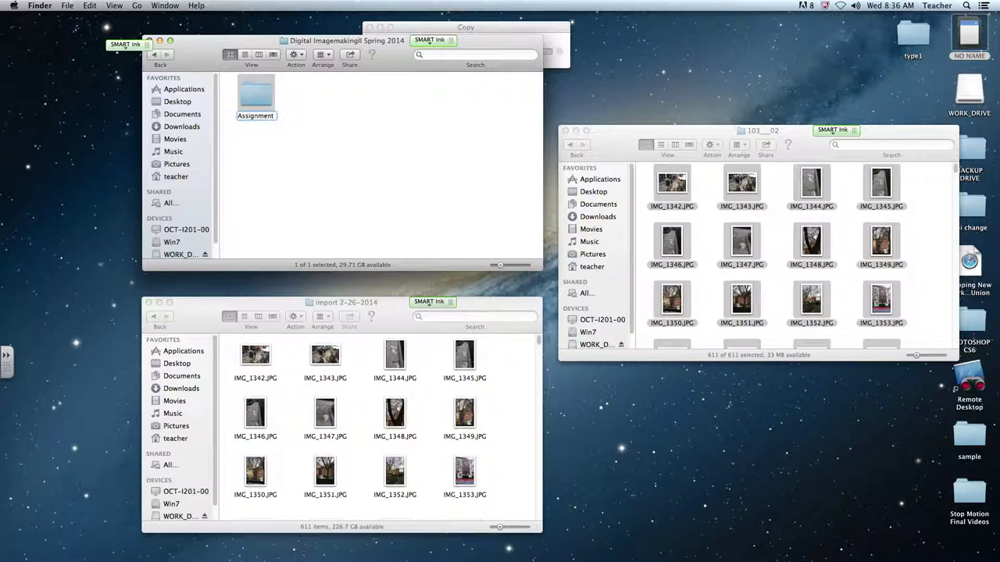
pyautogui.write(' 1 portriat')
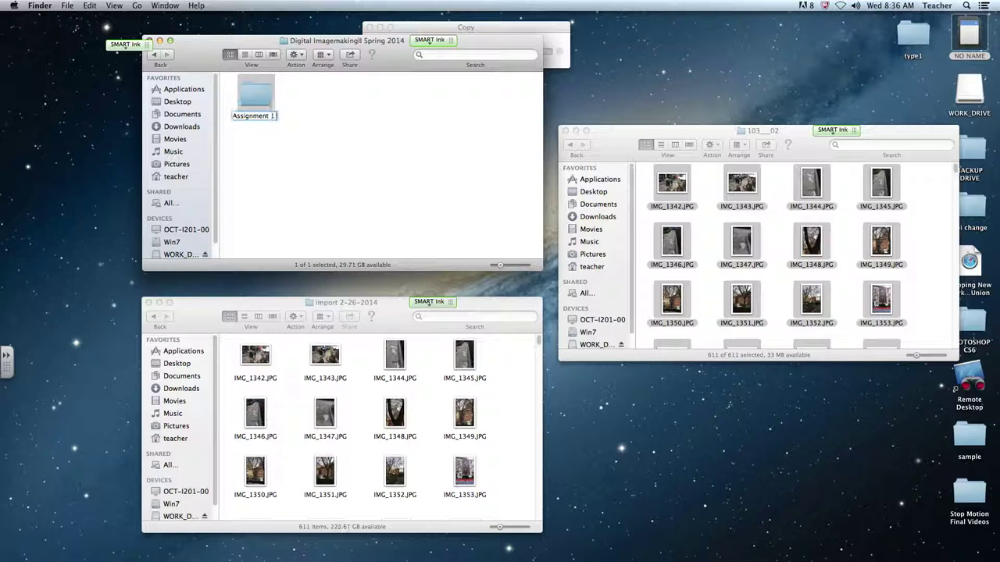
pyautogui.press('BackSpace')
pyautogui.press('BackSpace')
pyautogui.press('BackSpace')
pyautogui.write('aits')
pyautogui.press('Return')
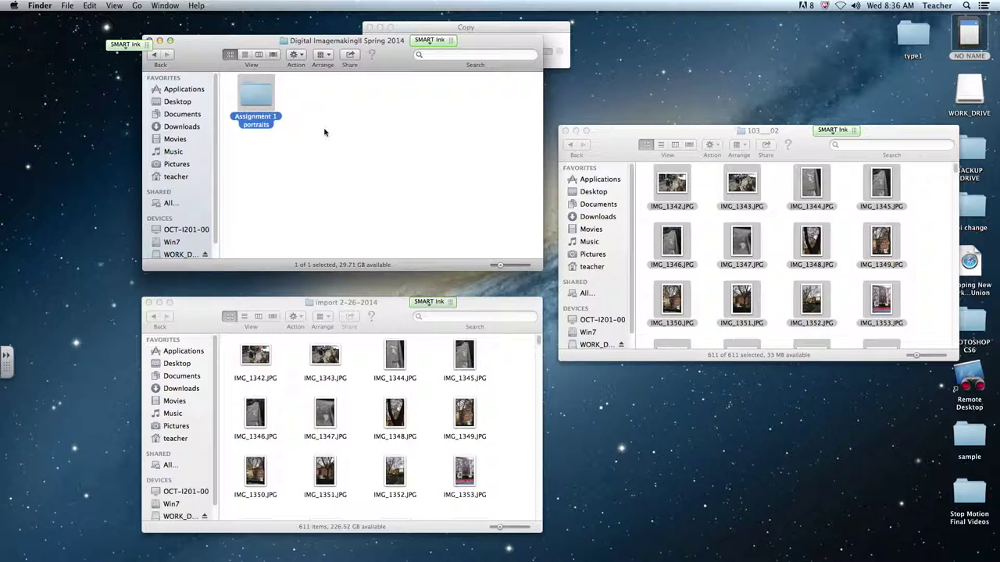
# Step: Create another subfolder named "Assignment 2 Street" beside Assignment 1 portraits
pyautogui.press('super+shift+n')
pyautogui.write('Assignment 2')
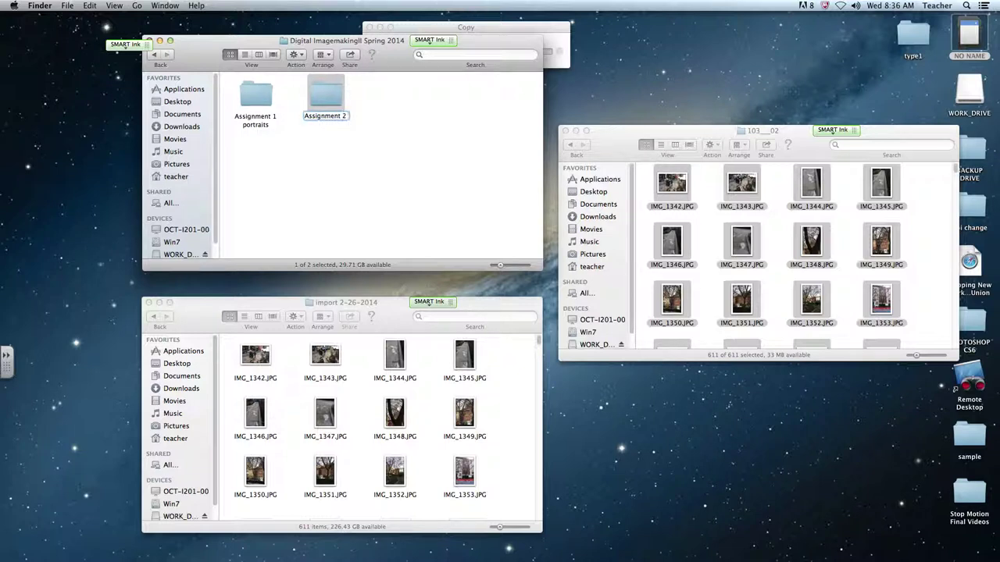
pyautogui.write(' Street')
pyautogui.press('Return')
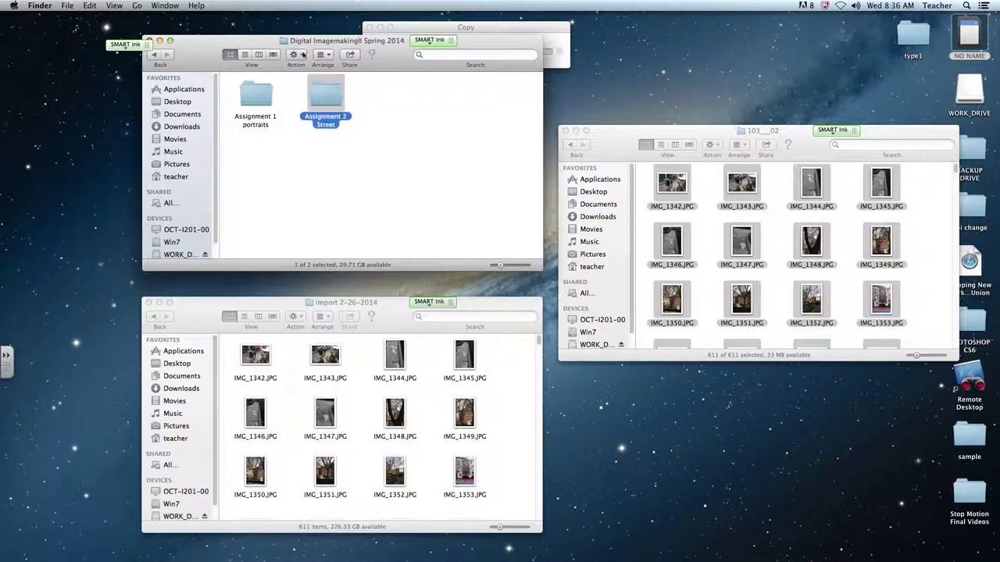
# Step: Create a subfolder named "Family and Friends" in the same course folder
pyautogui.click(420, 190)
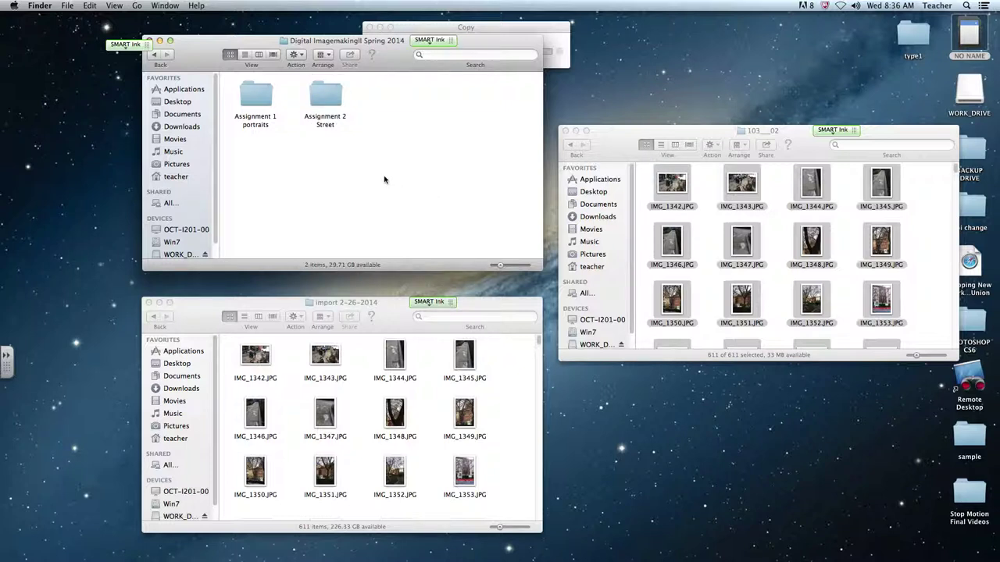
pyautogui.rightClick(384, 180)
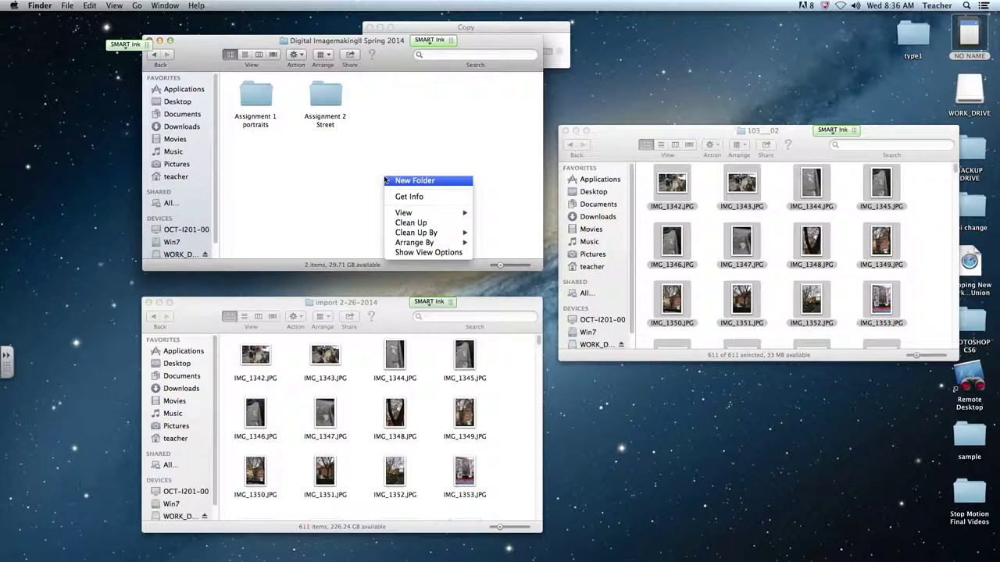
pyautogui.click(414, 181)
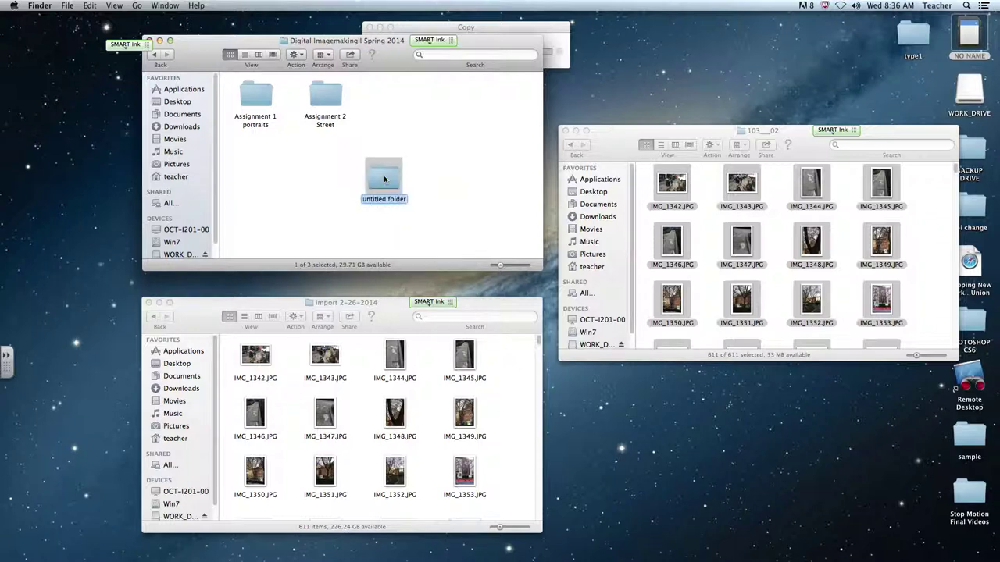
pyautogui.write('Family and Friends')
pyautogui.press('Return')
# Step: Create a subfolder named "undecided" next to the Family and Friends folder
pyautogui.rightClick(434, 160)
pyautogui.click(454, 162)
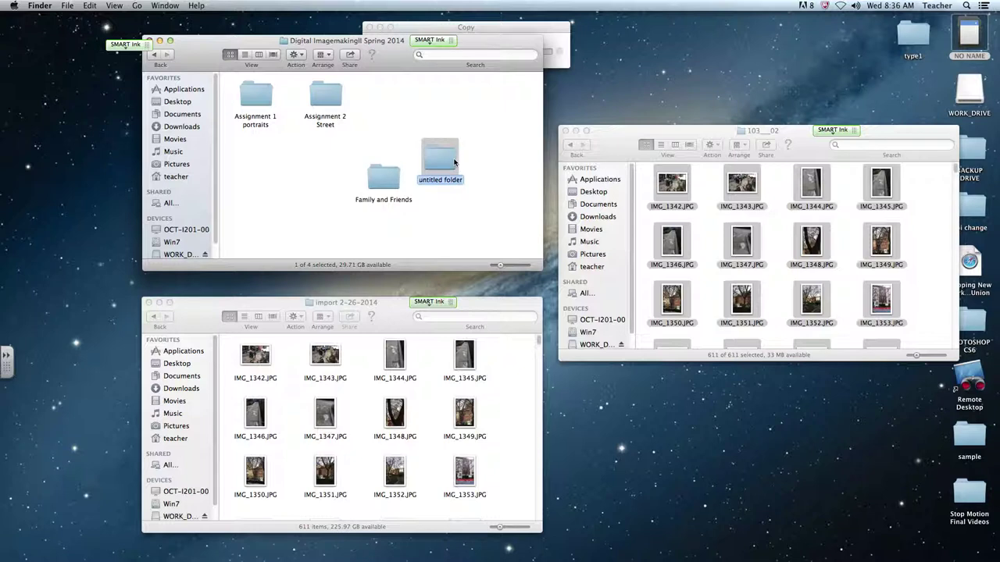
pyautogui.write('Temp')
pyautogui.press('BackSpace')
pyautogui.press('BackSpace')
pyautogui.press('BackSpace')
pyautogui.press('BackSpace')
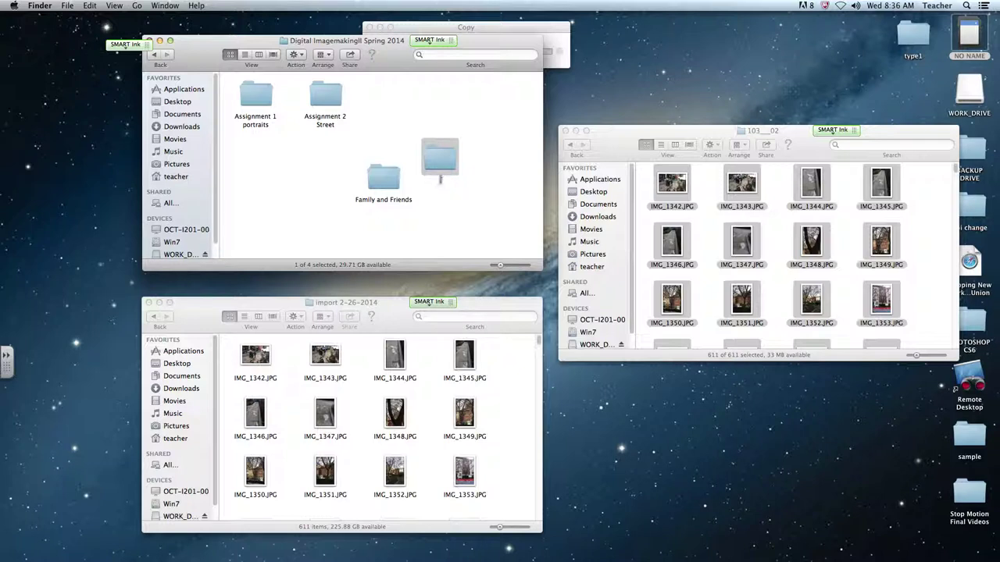
pyautogui.write('undecided')
pyautogui.press('Return')
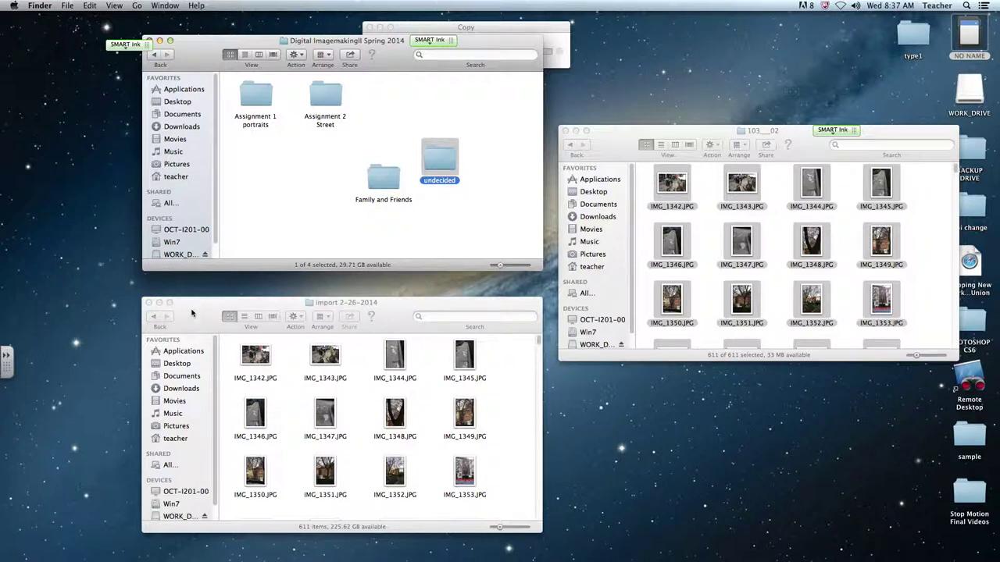
# Step: Move the course and import folder windows clear of the copy progress, and place Family and Friends below Assignment 1 portraits
pyautogui.moveTo(144, 316); pyautogui.dragTo(97, 319)
pyautogui.moveTo(396, 59); pyautogui.dragTo(399, 98)
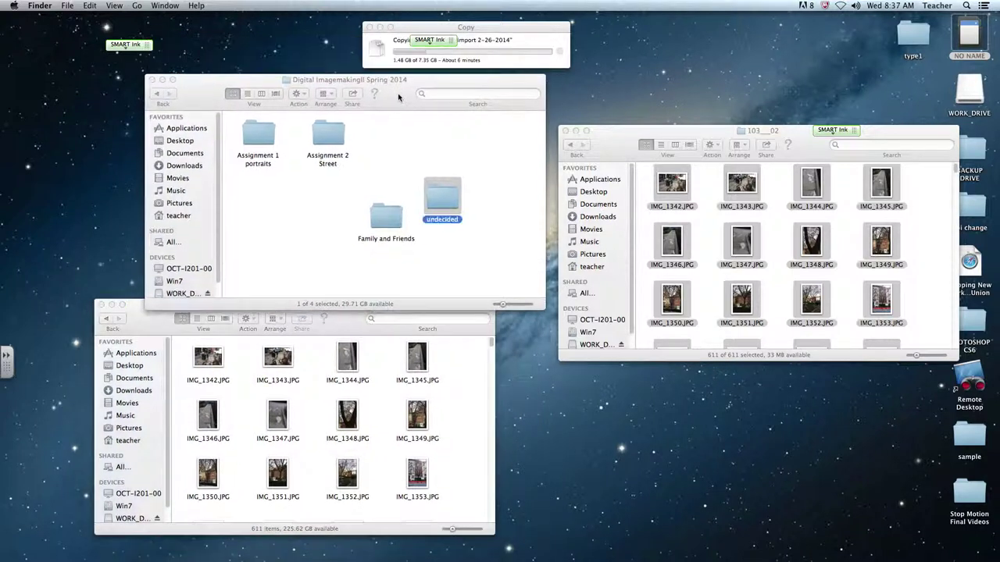
pyautogui.click(482, 28)
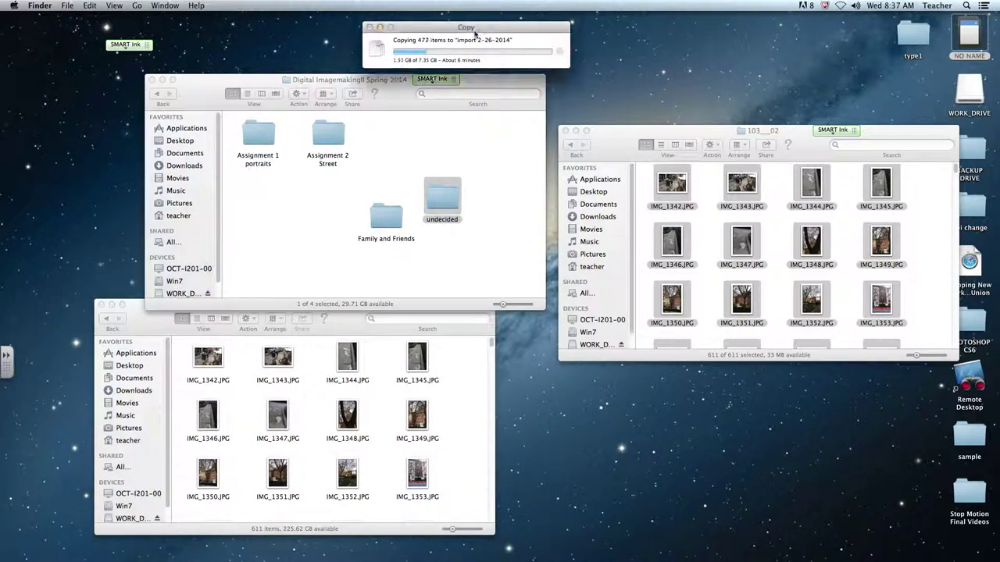
pyautogui.moveTo(406, 233); pyautogui.dragTo(285, 222)
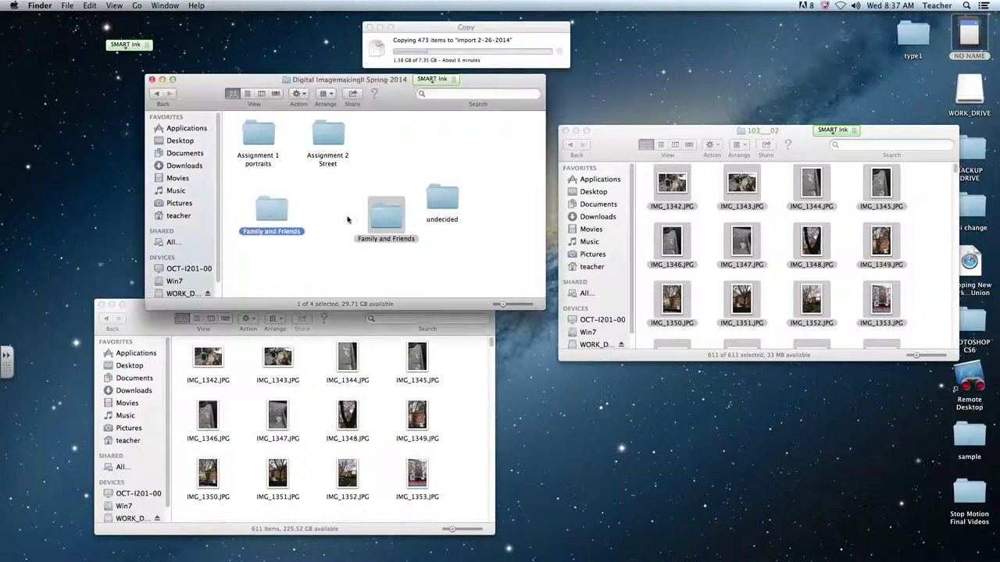
pyautogui.click(443, 201)
# Step: Reposition the 103___02 window, make it taller, and enlarge its image thumbnails so the photos can be previewed
pyautogui.moveTo(797, 154); pyautogui.dragTo(771, 124)
pyautogui.click(846, 228)
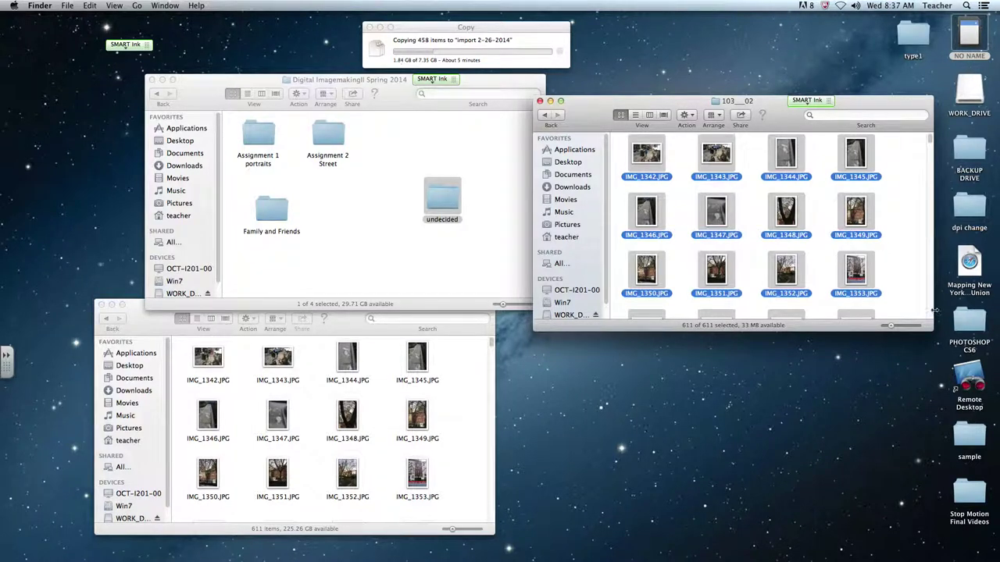
pyautogui.moveTo(933, 330); pyautogui.dragTo(940, 505)
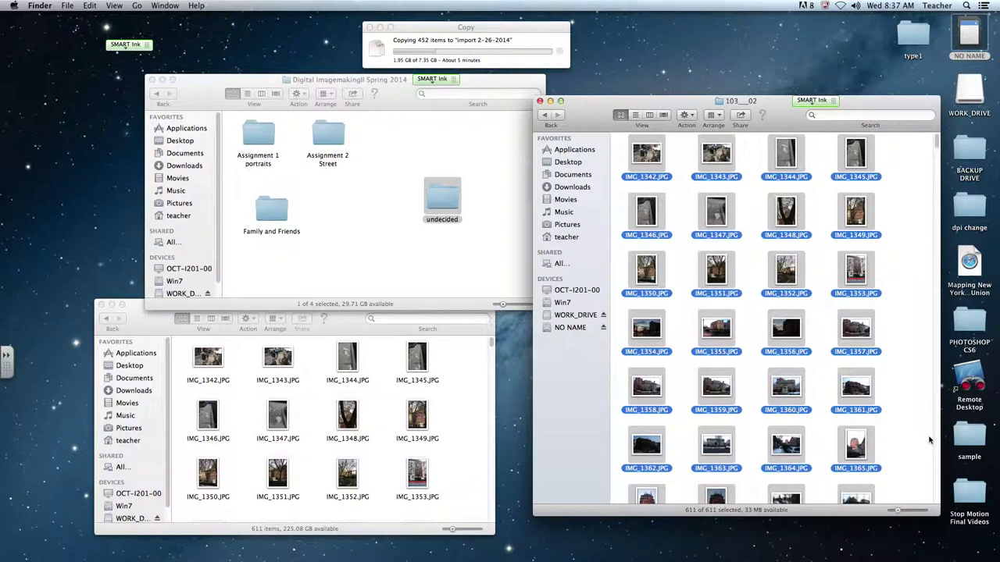
pyautogui.moveTo(900, 511); pyautogui.dragTo(912, 517)
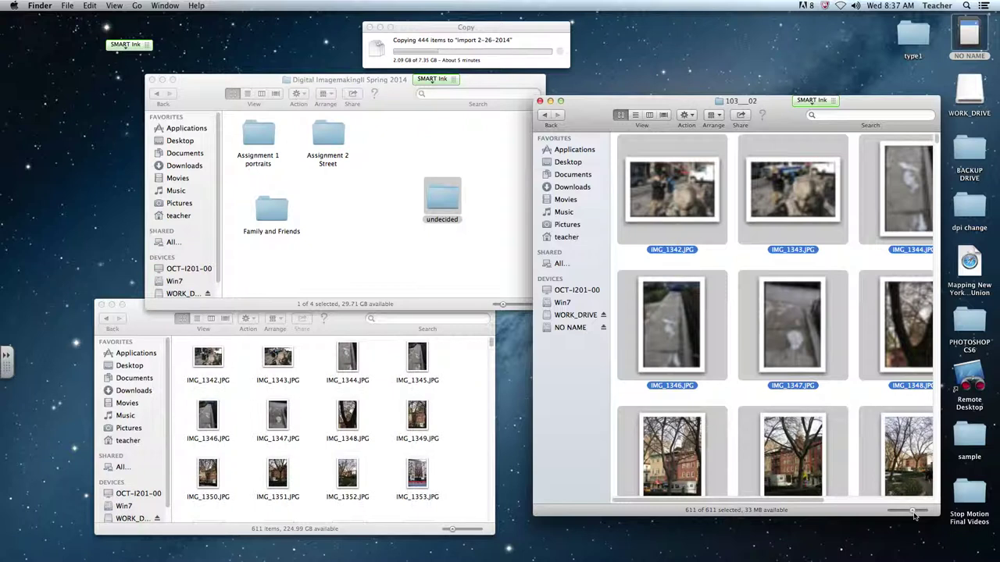
pyautogui.moveTo(917, 511); pyautogui.dragTo(915, 516)
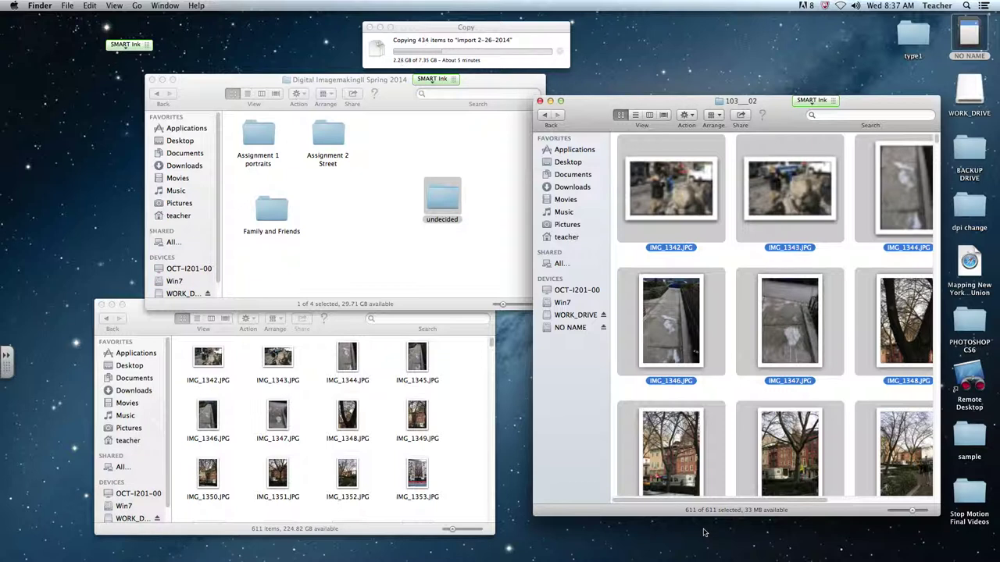
# Step: Deselect all photos in 103___02, then move its window up and enlarge it so three full columns of thumbnails fit
pyautogui.click(109, 5)
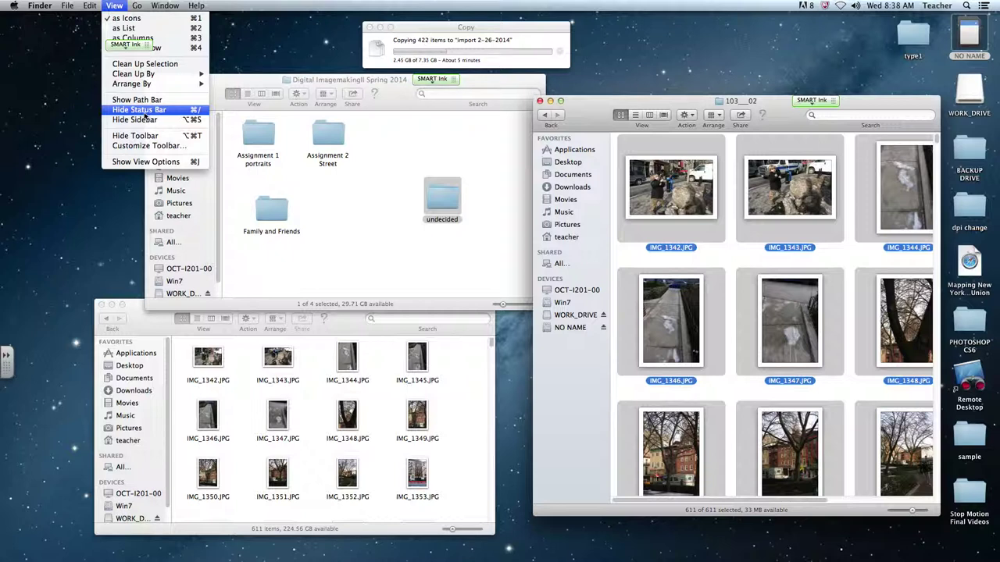
pyautogui.click(778, 126)
pyautogui.click(861, 261)
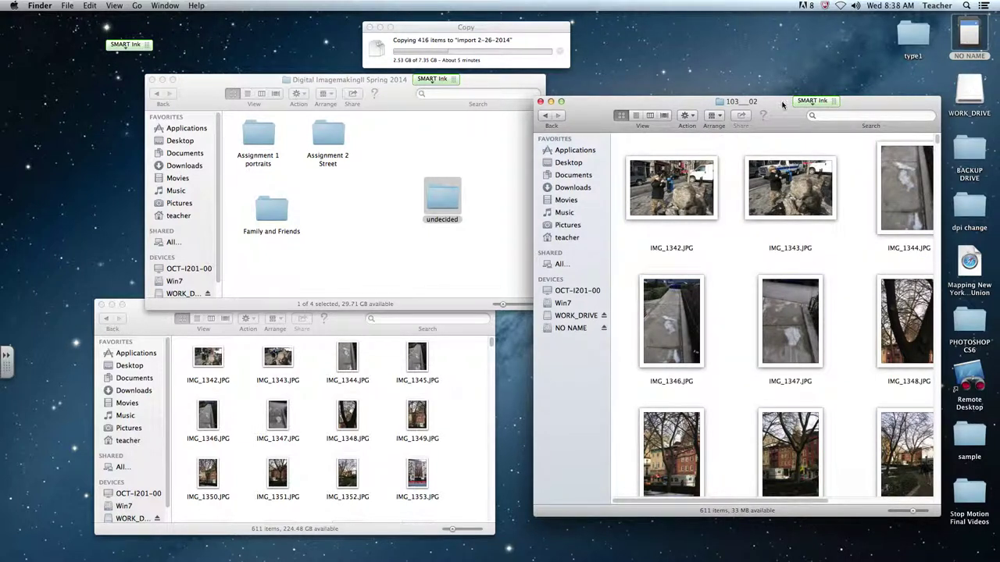
pyautogui.moveTo(785, 99); pyautogui.dragTo(791, 39)
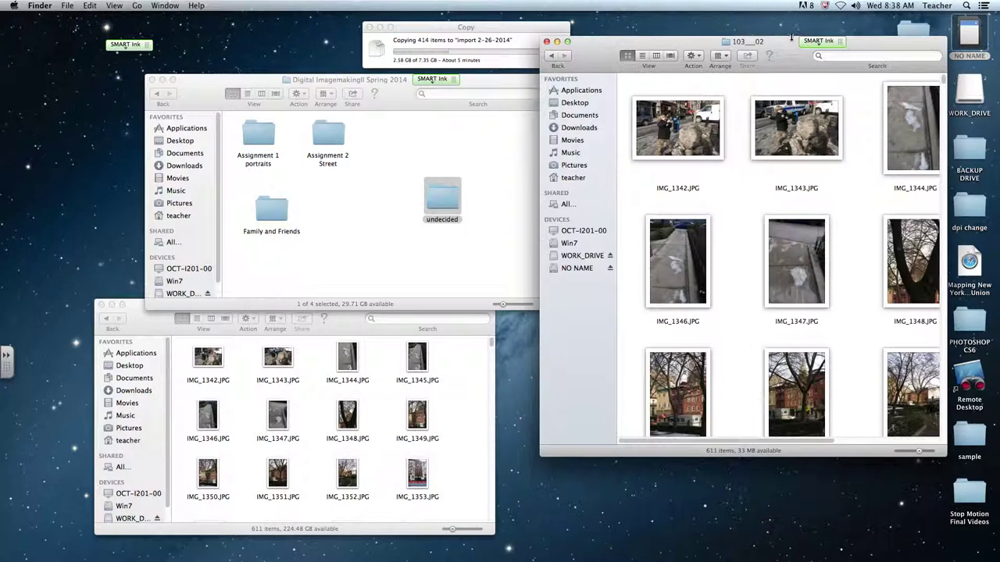
pyautogui.moveTo(946, 454); pyautogui.dragTo(980, 539)
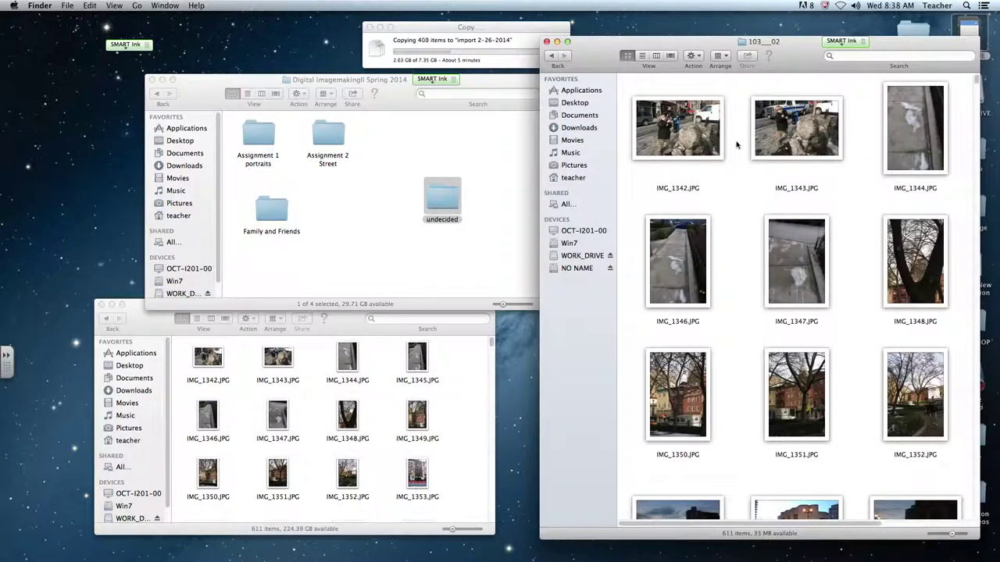
# Step: Copy IMG_1342.JPG and IMG_1343.JPG from 103___02 into the Family and Friends folder
pyautogui.click(657, 144)
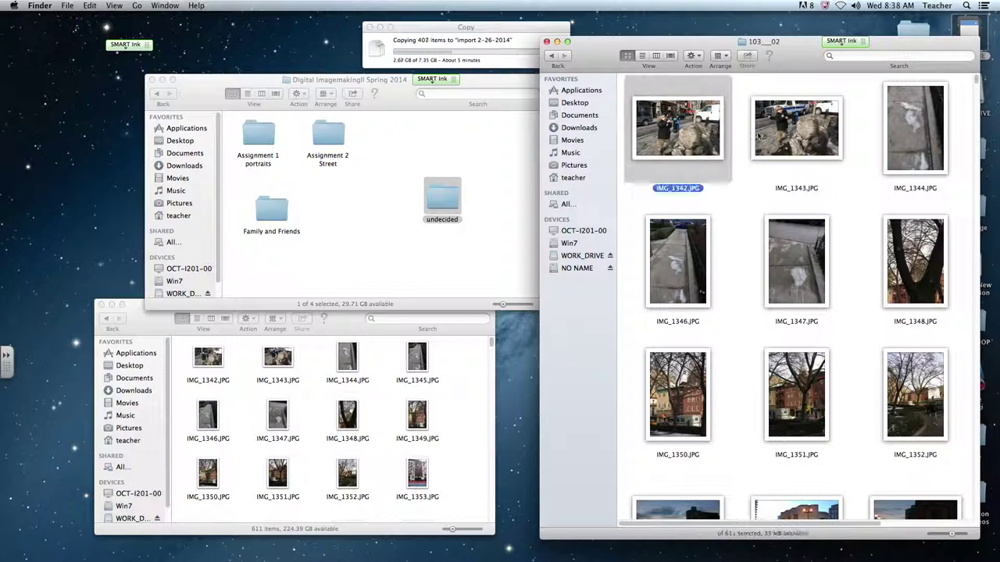
pyautogui.click(805, 134)
pyautogui.keyDown('shift'); pyautogui.click(722, 134); pyautogui.keyUp('shift')
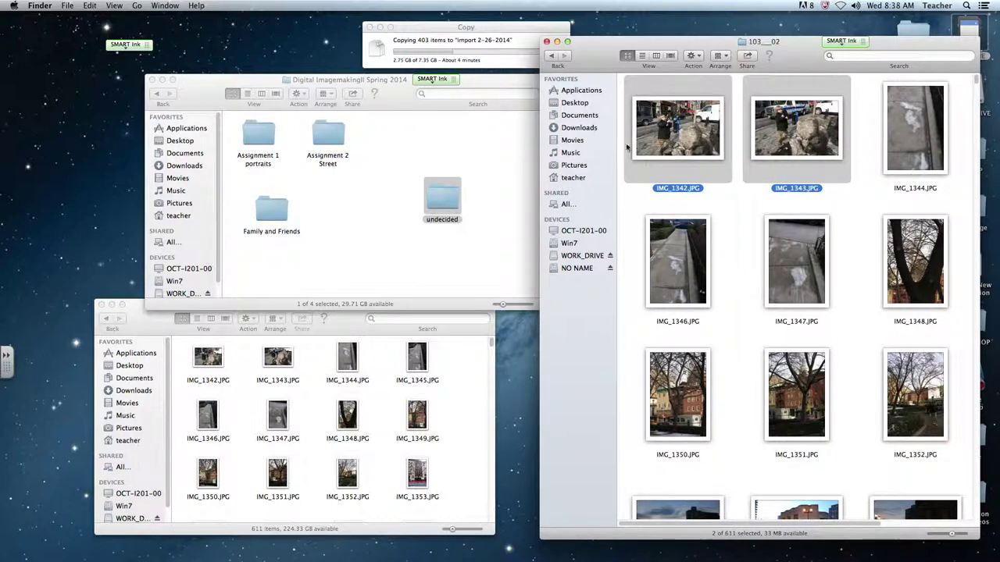
pyautogui.moveTo(682, 136); pyautogui.dragTo(273, 216)
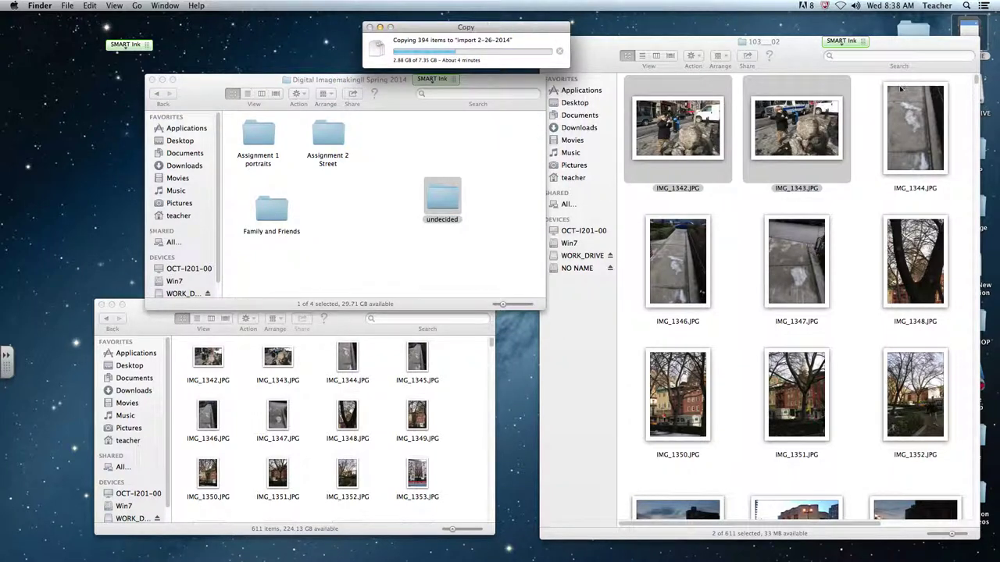
# Step: Copy the street photos from 103___02, including IMG_1344.JPG, IMG_1346 to 1348, IMG_1350 to 1352, IMG_1354 to 1356 and IMG_1406.CR2, into Assignment 2 Street
pyautogui.click(902, 150)
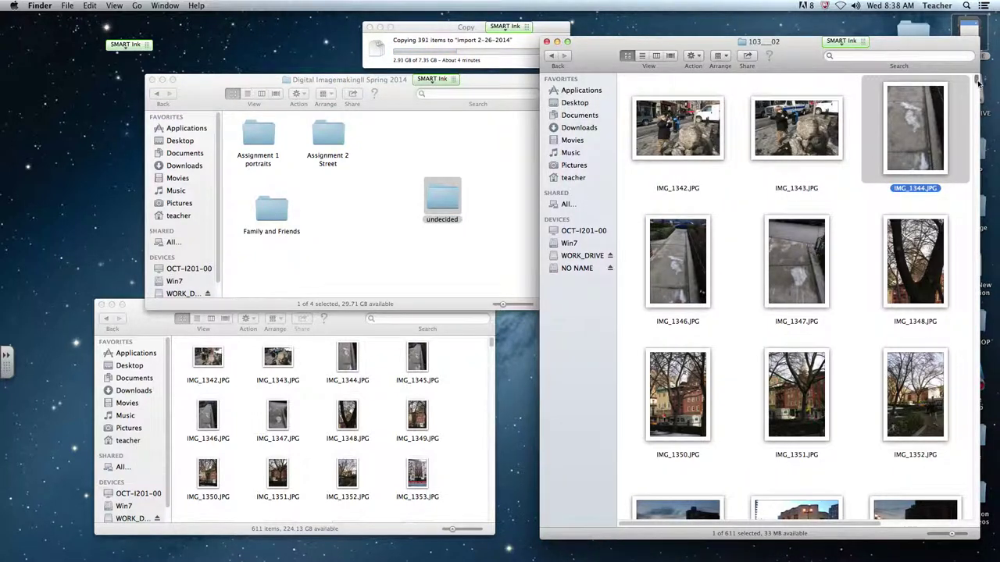
pyautogui.moveTo(976, 83); pyautogui.dragTo(975, 116)
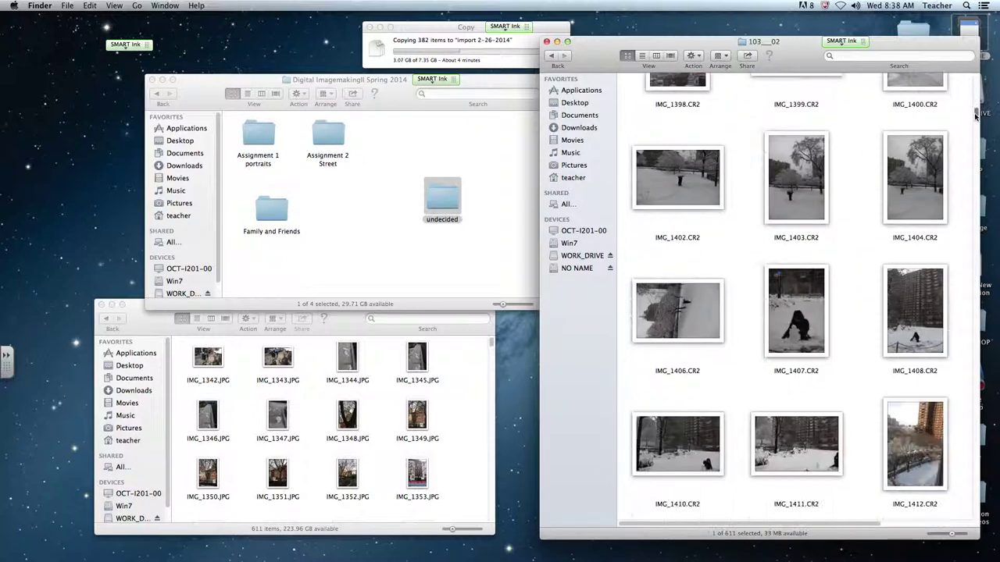
pyautogui.keyDown('super'); pyautogui.click(700, 321); pyautogui.keyUp('super')
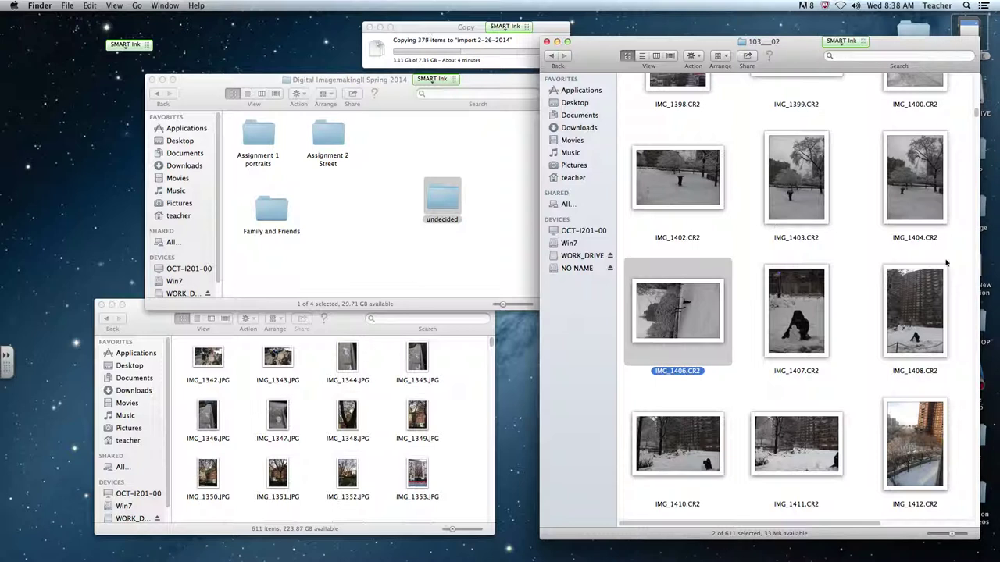
pyautogui.keyDown('super'); pyautogui.click(959, 234); pyautogui.keyUp('super')
pyautogui.moveTo(631, 97); pyautogui.dragTo(629, 226)
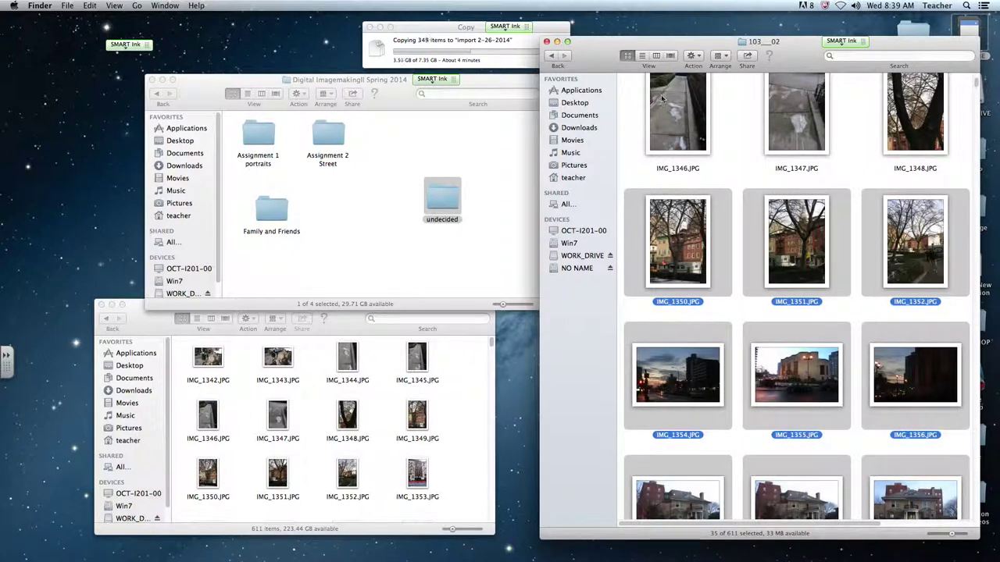
pyautogui.keyDown('super'); pyautogui.click(686, 114); pyautogui.keyUp('super')
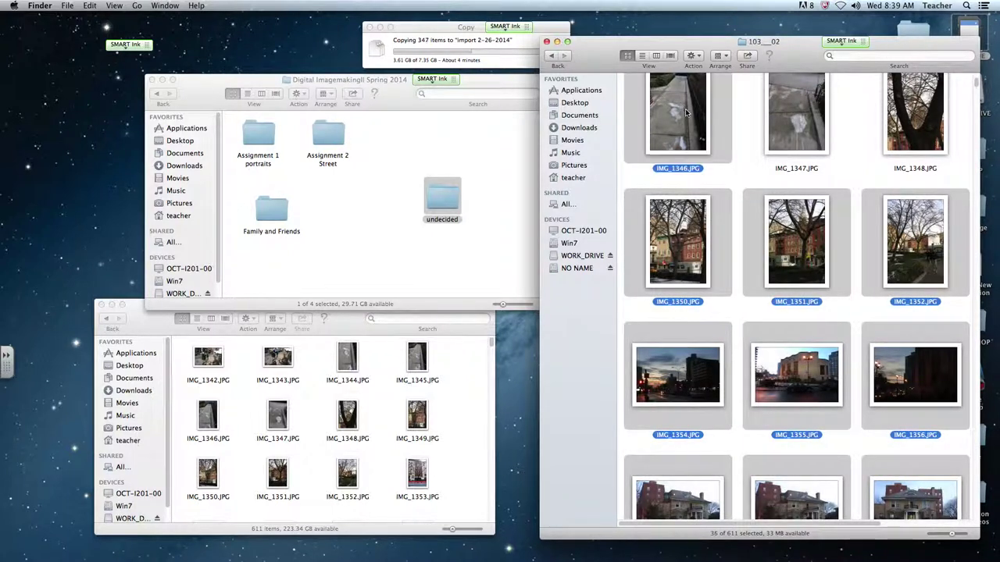
pyautogui.keyDown('super'); pyautogui.click(800, 118); pyautogui.keyUp('super')
pyautogui.keyDown('super'); pyautogui.click(926, 125); pyautogui.keyUp('super')
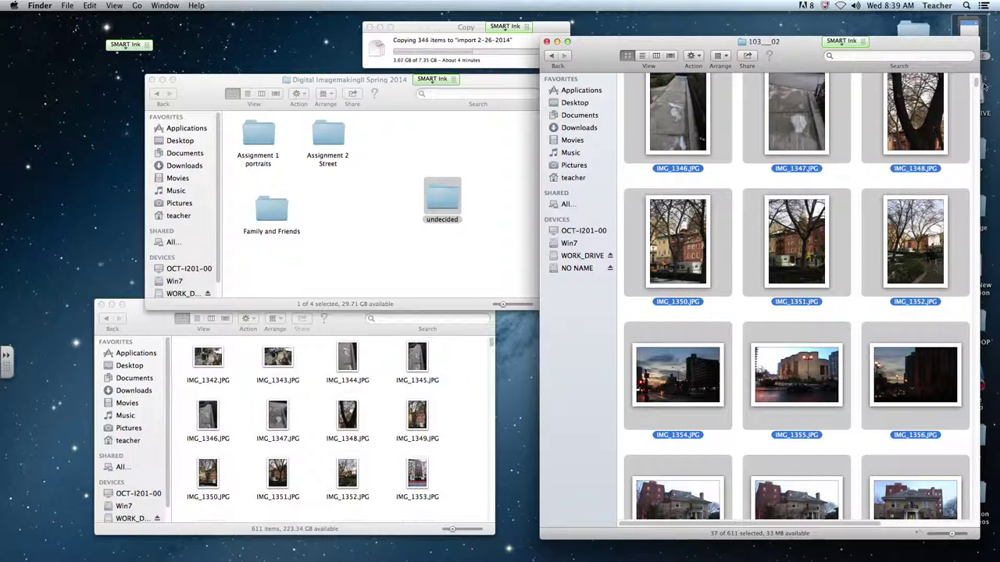
pyautogui.scroll(2, 977, 82)
pyautogui.scroll(2, 977, 82)
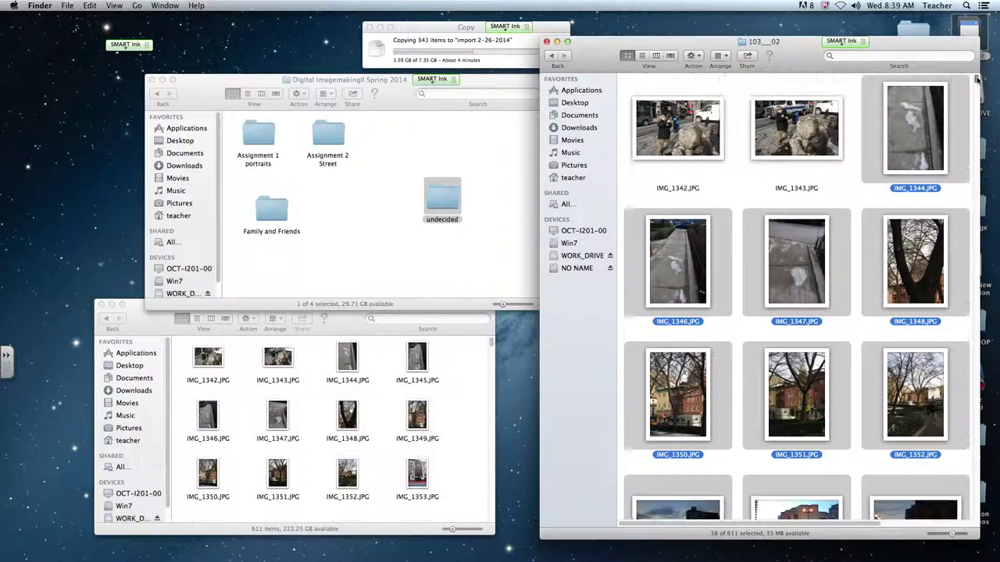
pyautogui.keyDown('super'); pyautogui.click(926, 125); pyautogui.keyUp('super')
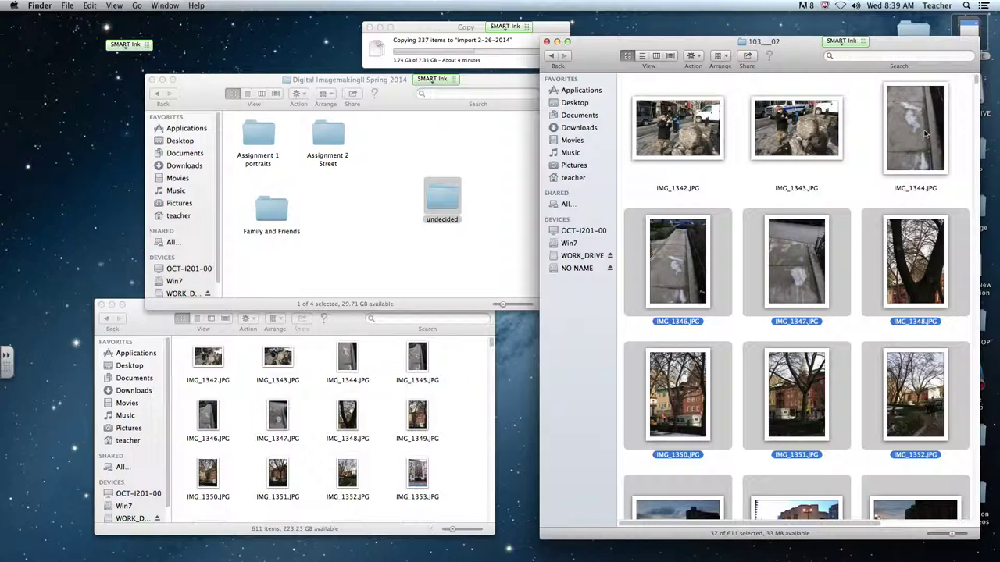
pyautogui.keyDown('super'); pyautogui.click(926, 134); pyautogui.keyUp('super')
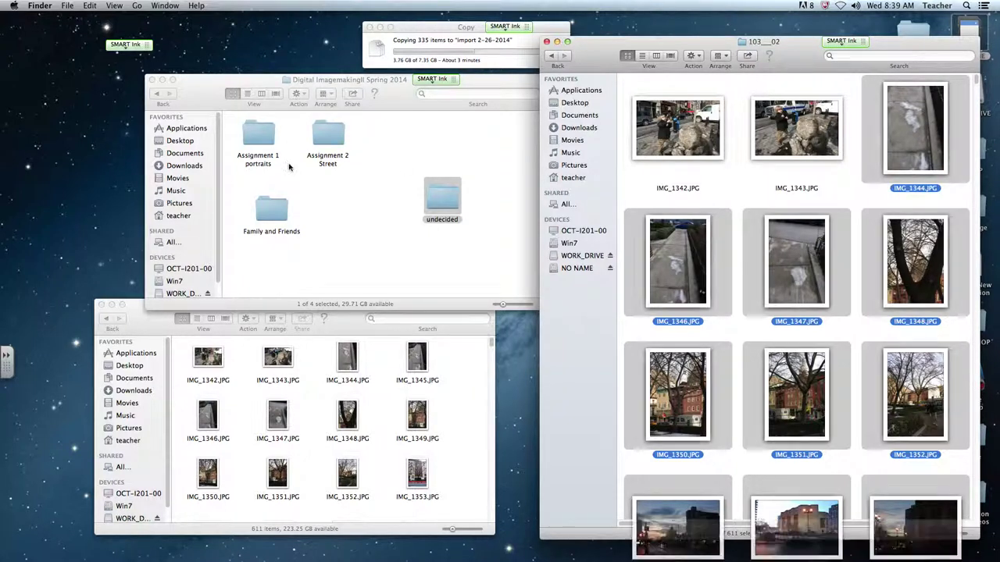
pyautogui.moveTo(929, 139); pyautogui.dragTo(329, 144)
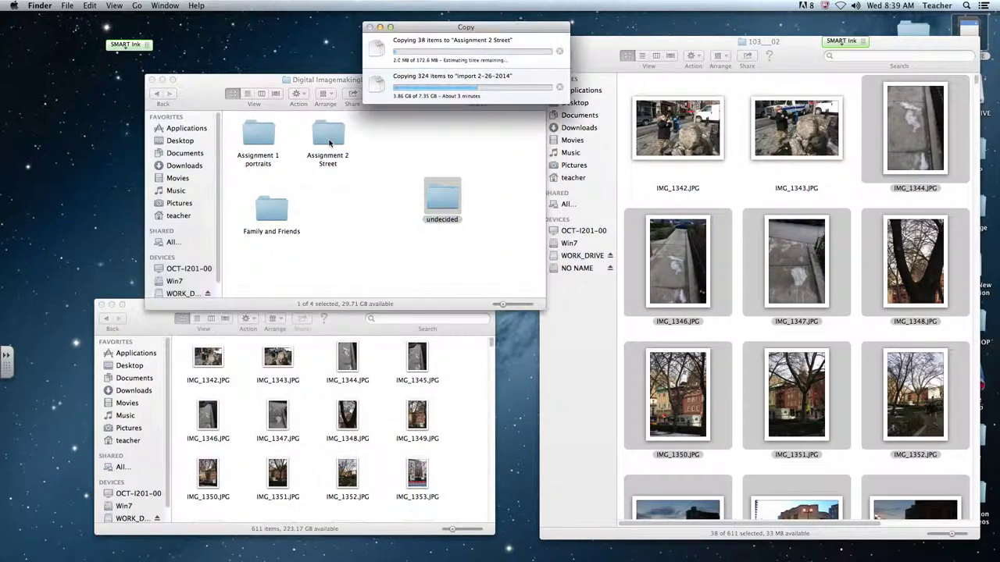